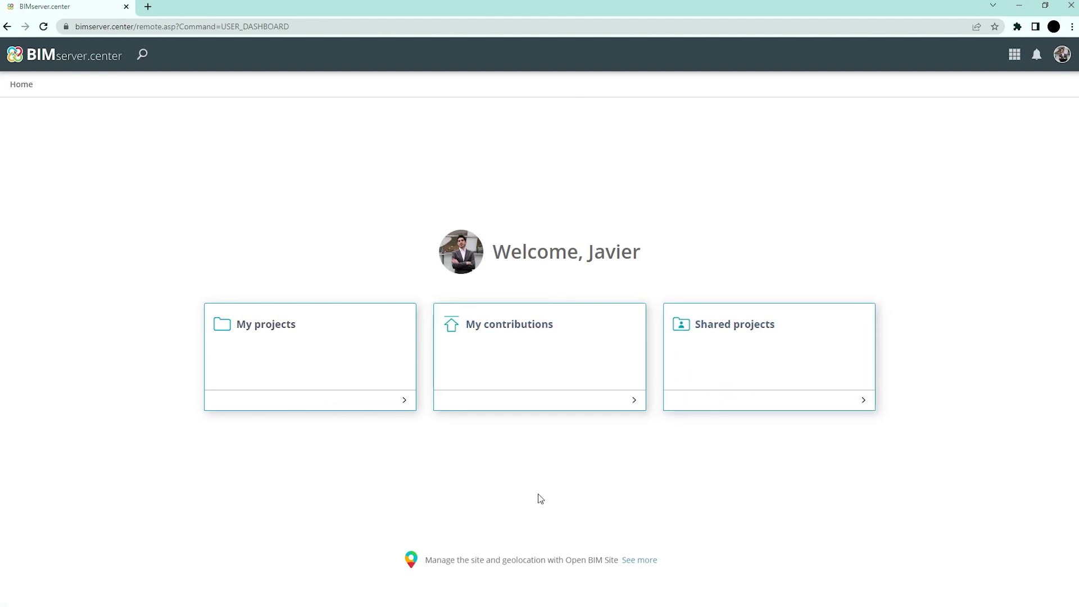
- Open the Shopping centre project card from My projects
left_click(303, 366)
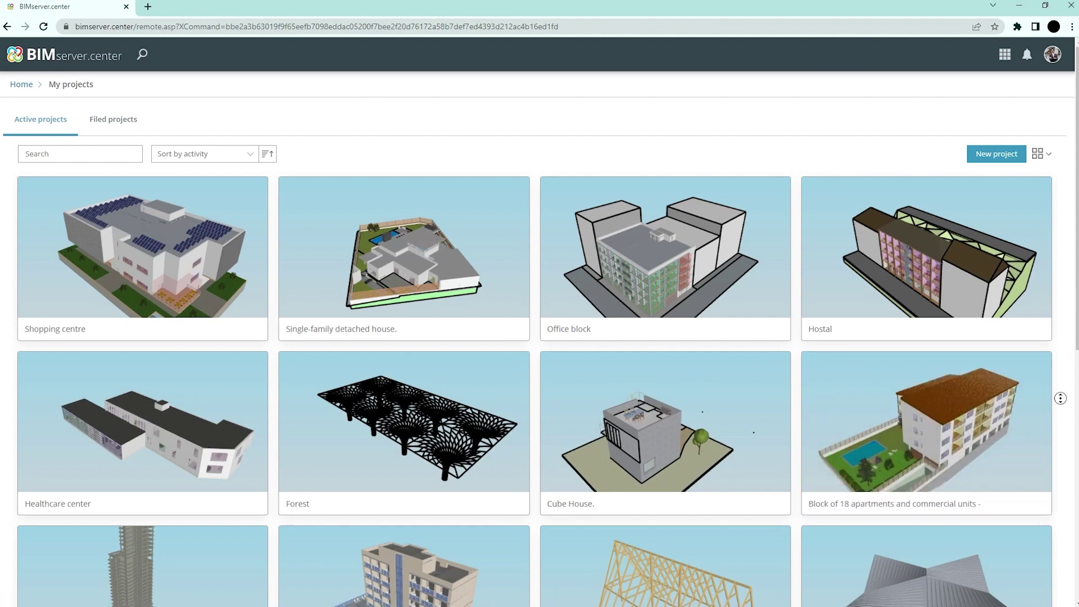
scroll(1064, 406, "down", 1)
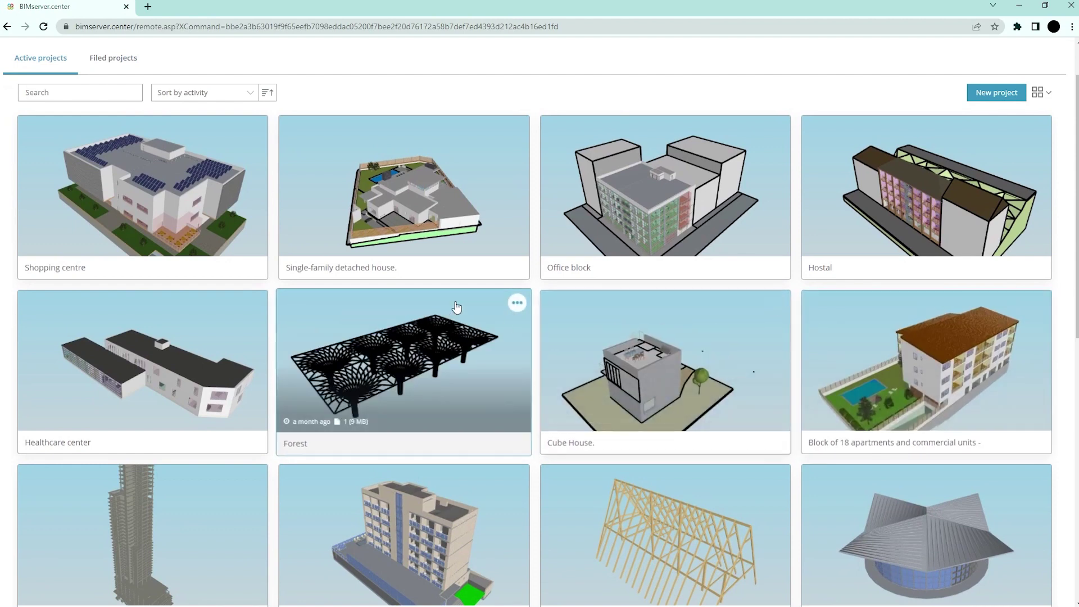
left_click(42, 164)
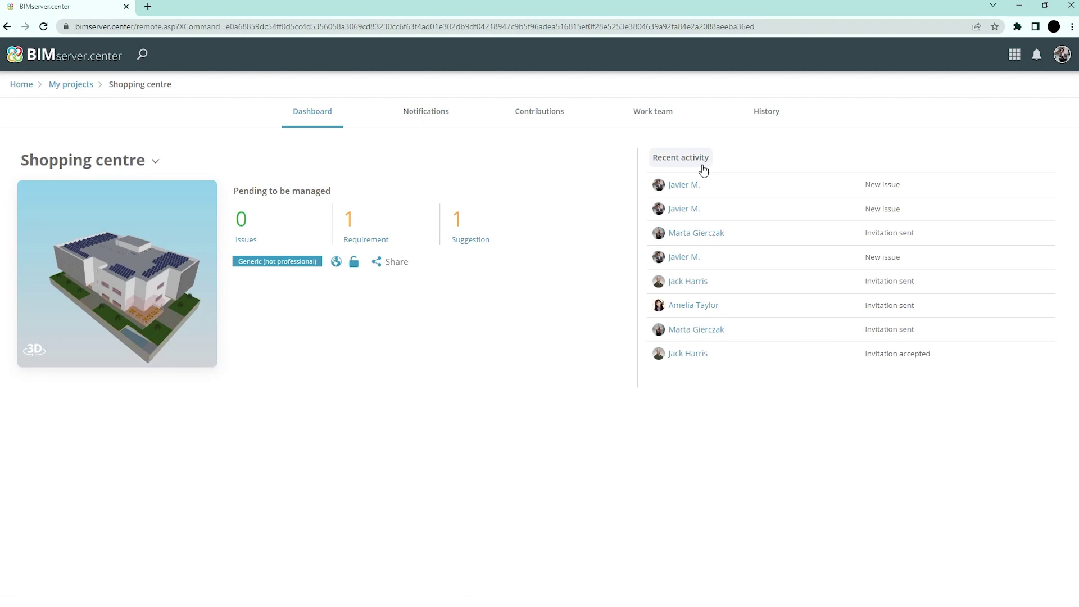
- Add the 'Clash between elements' issue on 1. Architecture with a description and attached image
left_click(424, 125)
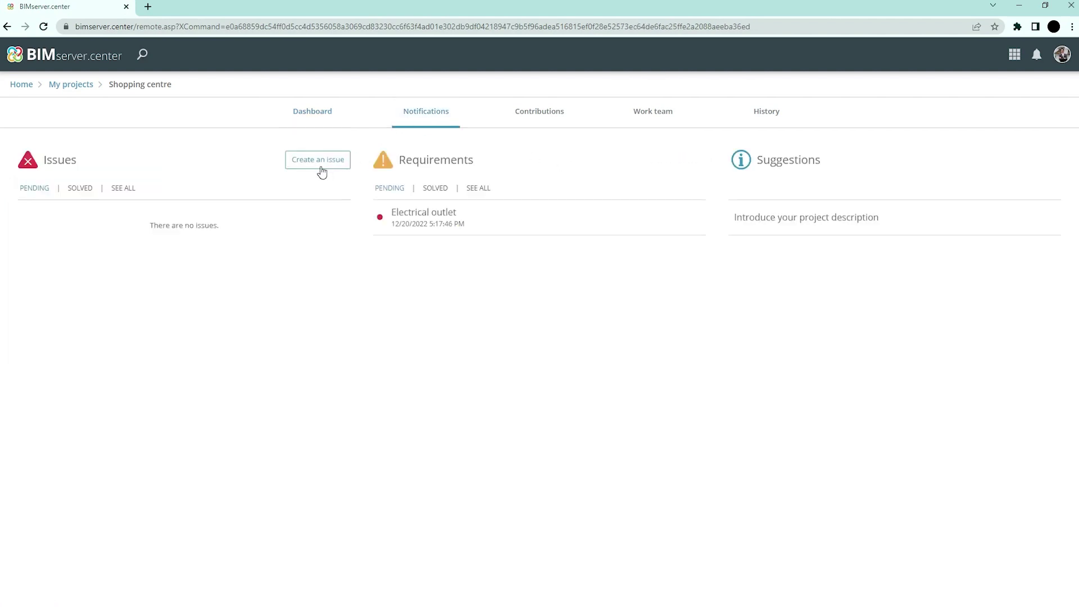
left_click(320, 166)
type("Clash between elements")
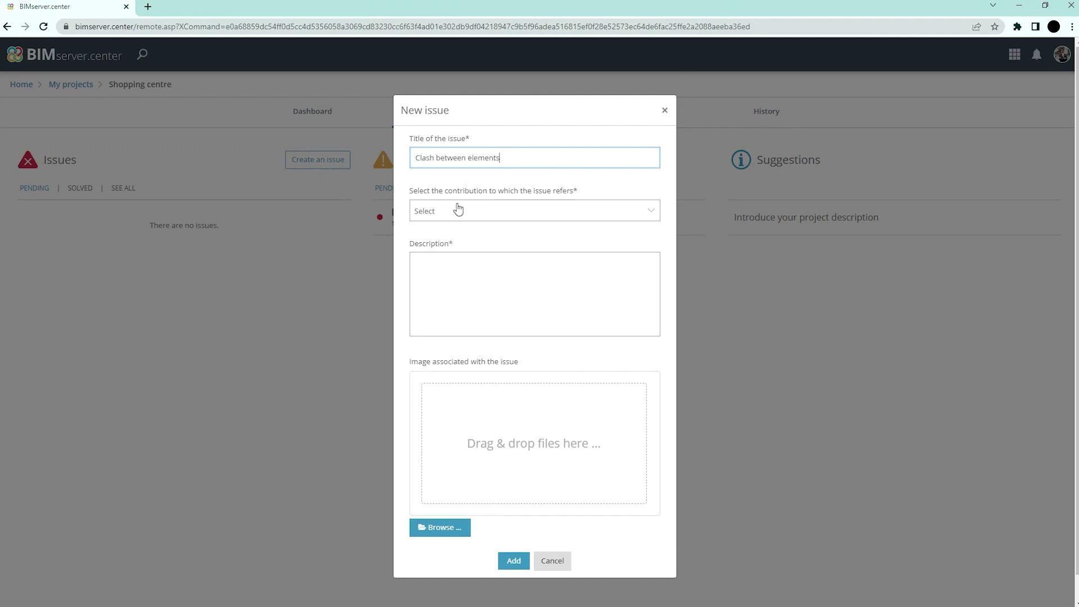
left_click(458, 211)
left_click(462, 261)
type("There is a clash between")
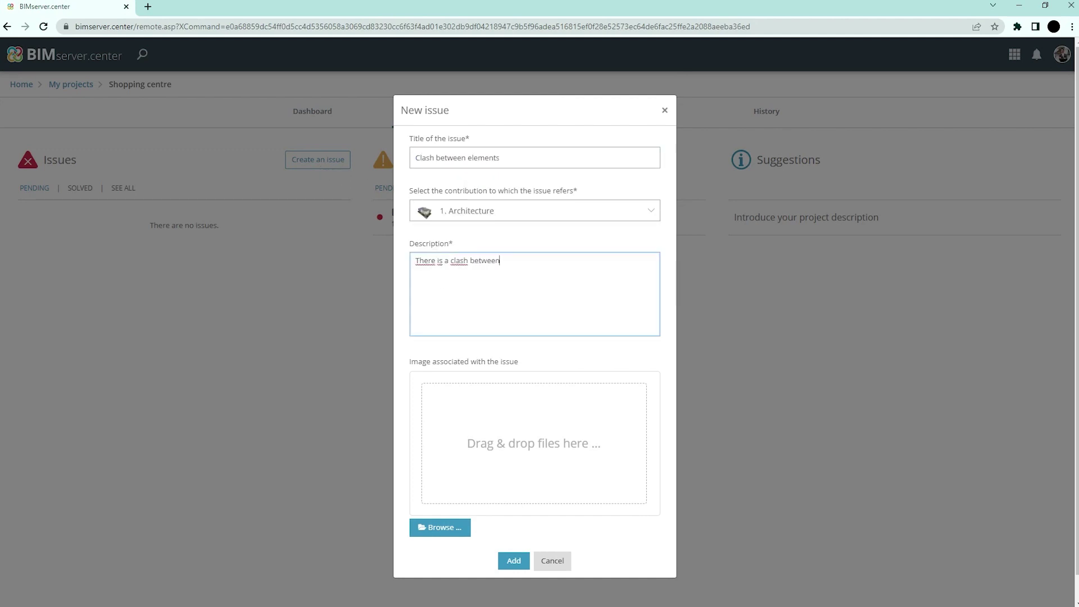
type(" the wall and the railing on the second floor.")
key("Return")
key("Return")
type("Please move the railing")
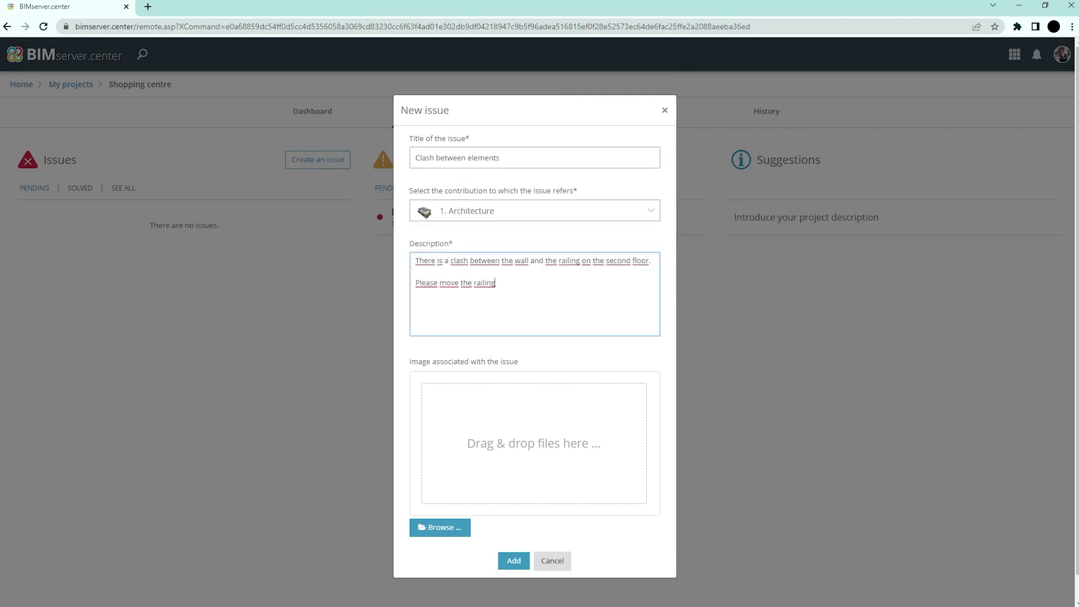
type(" to its correct position.")
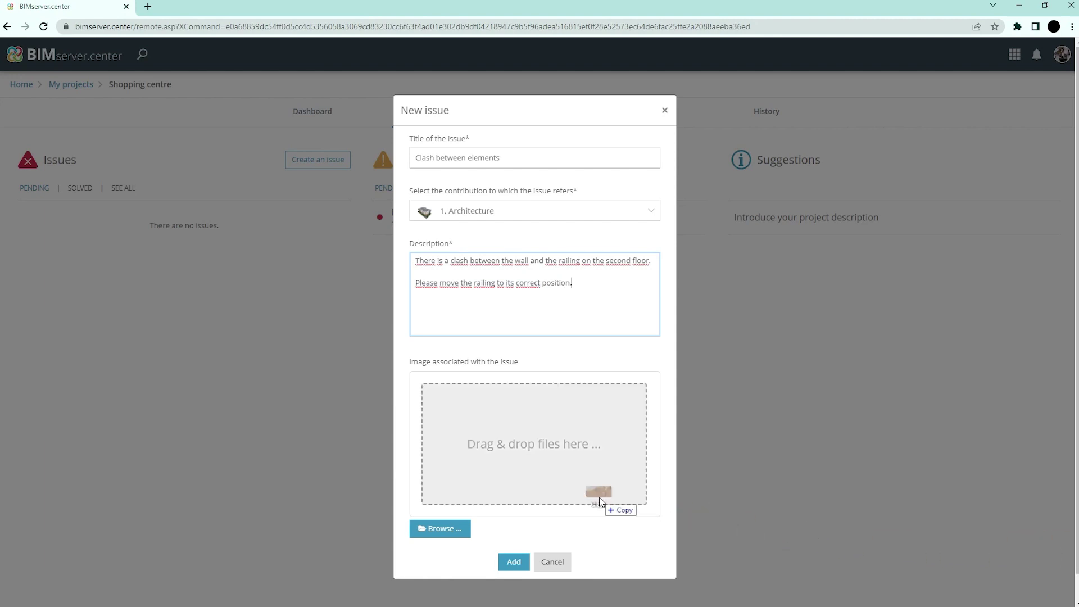
left_click_drag(1062, 547, 597, 497)
left_click(513, 540)
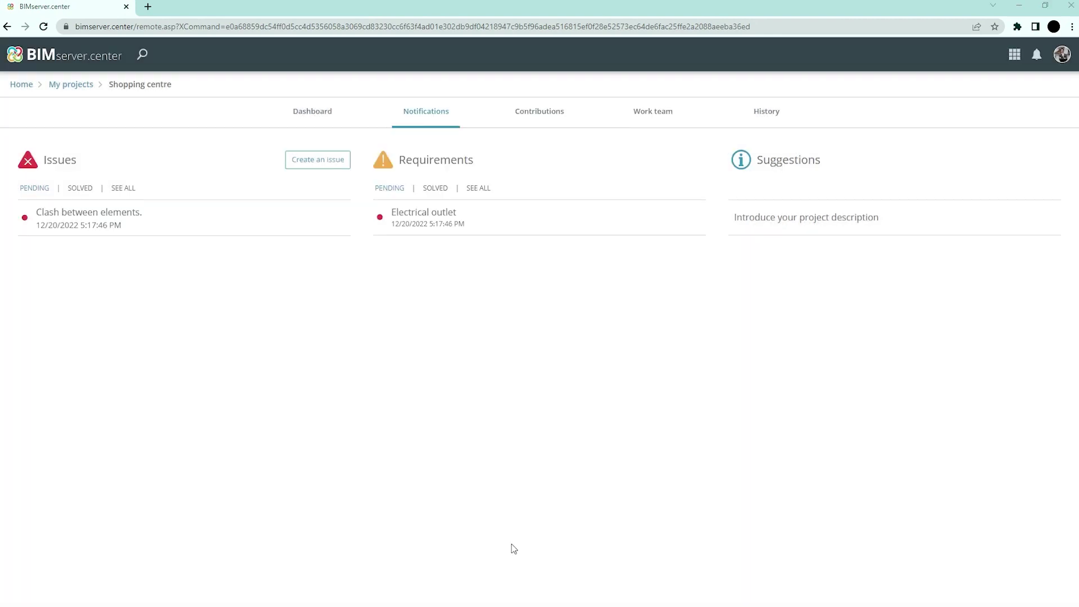
- Download the .ifc file from the Duct installation contribution, then close its details
left_click(540, 125)
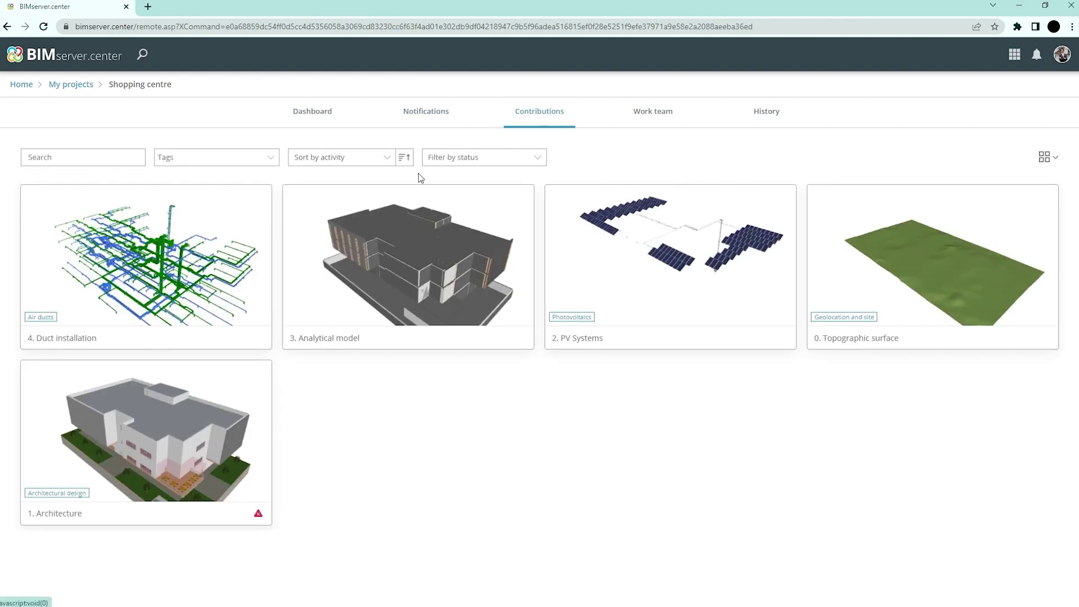
mouse_move(146, 262)
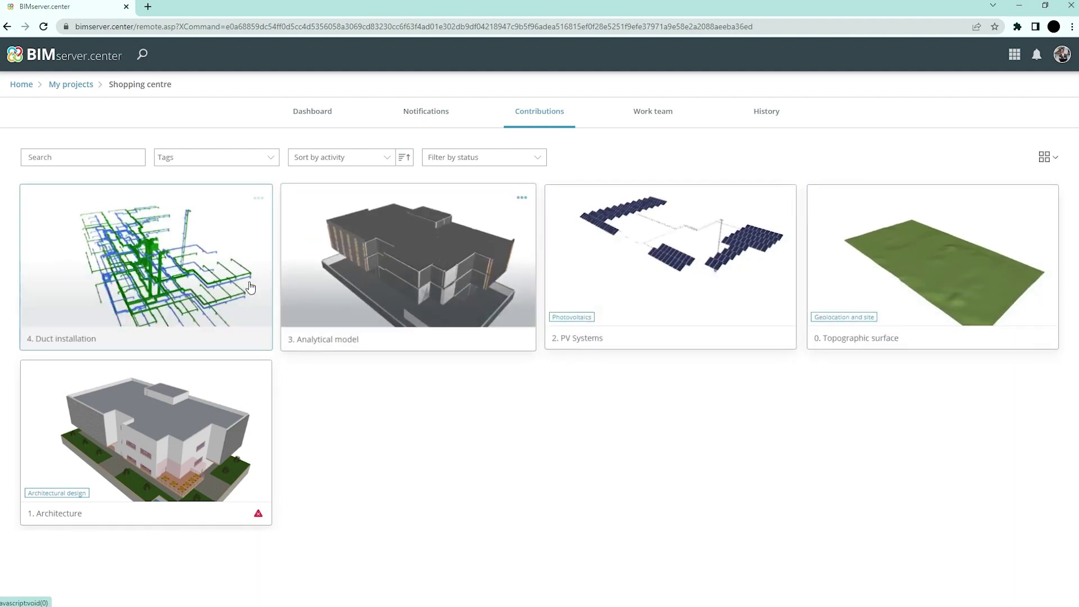
left_click(155, 281)
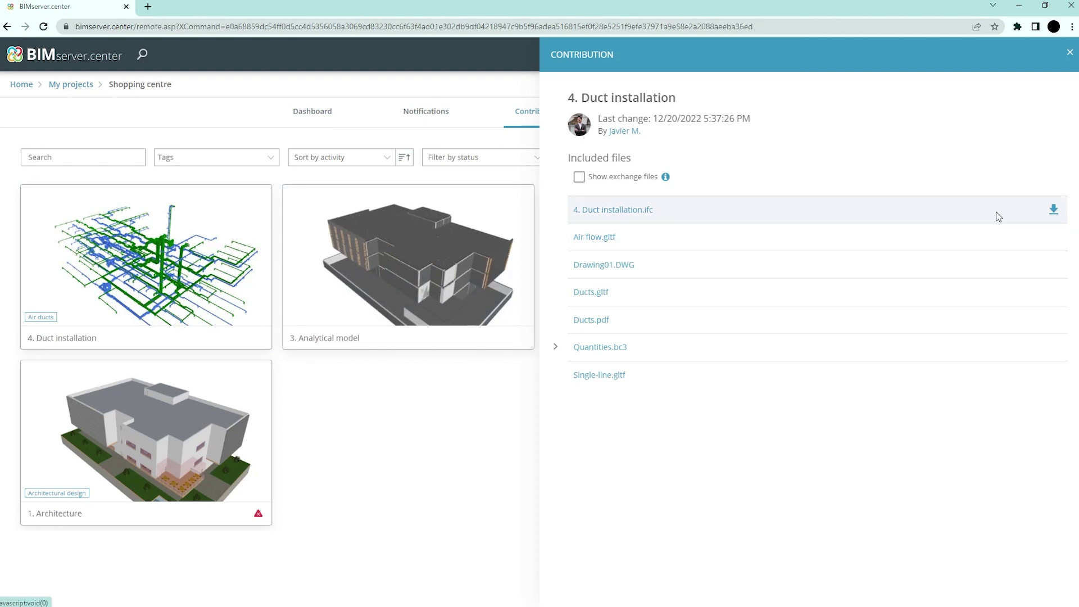
left_click(1053, 210)
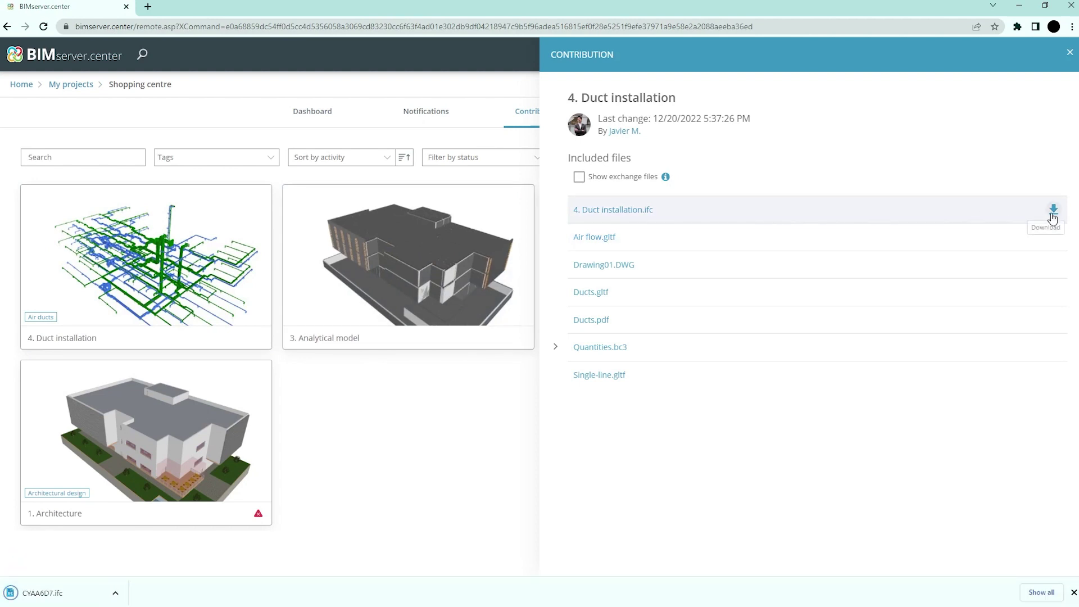
left_click(230, 558)
left_click(116, 593)
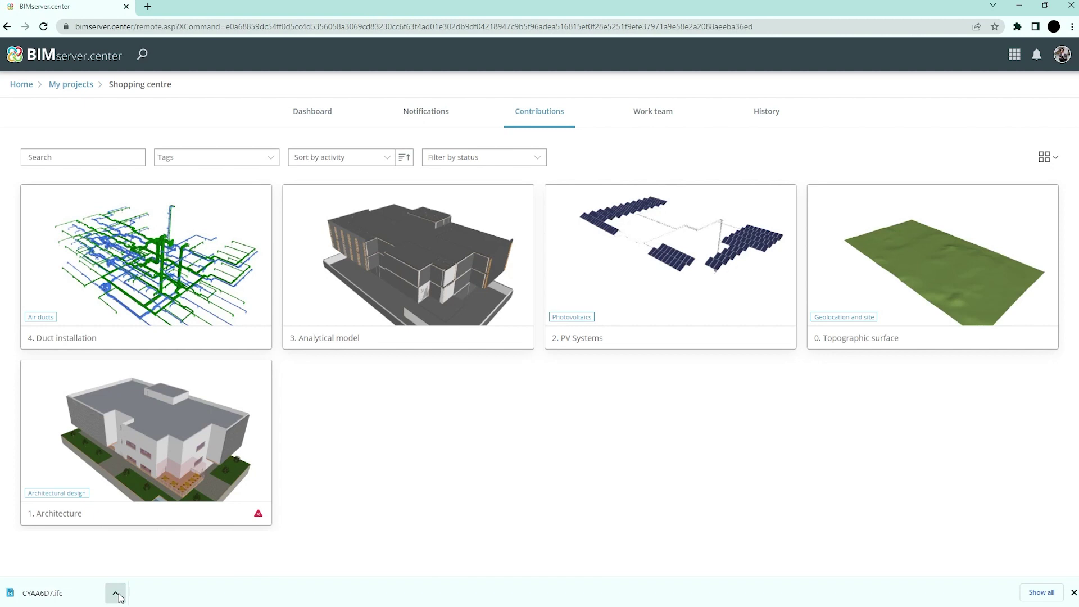
left_click(661, 124)
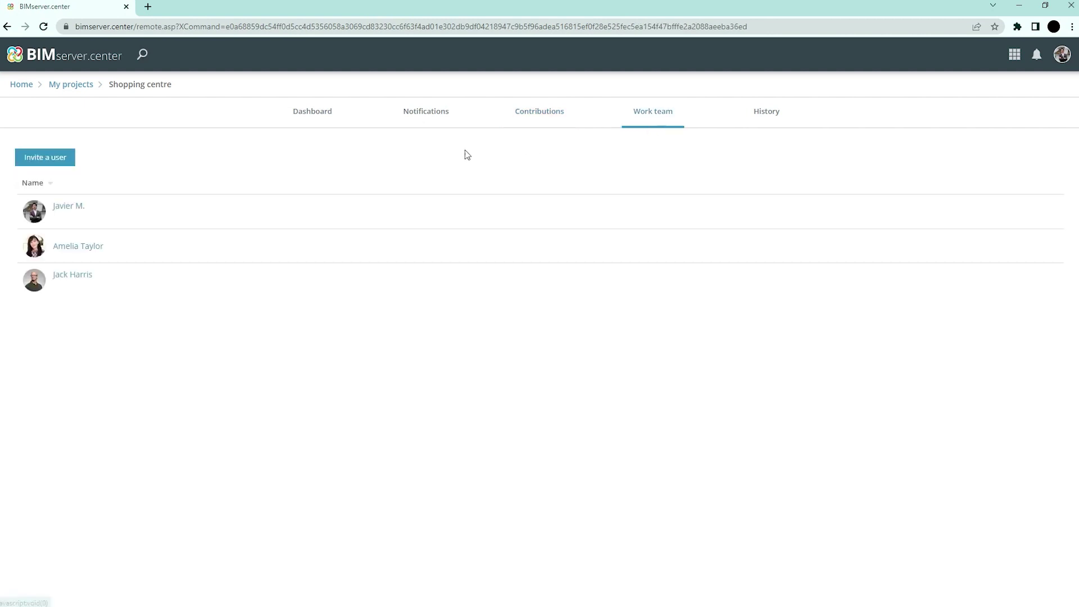
left_click(65, 161)
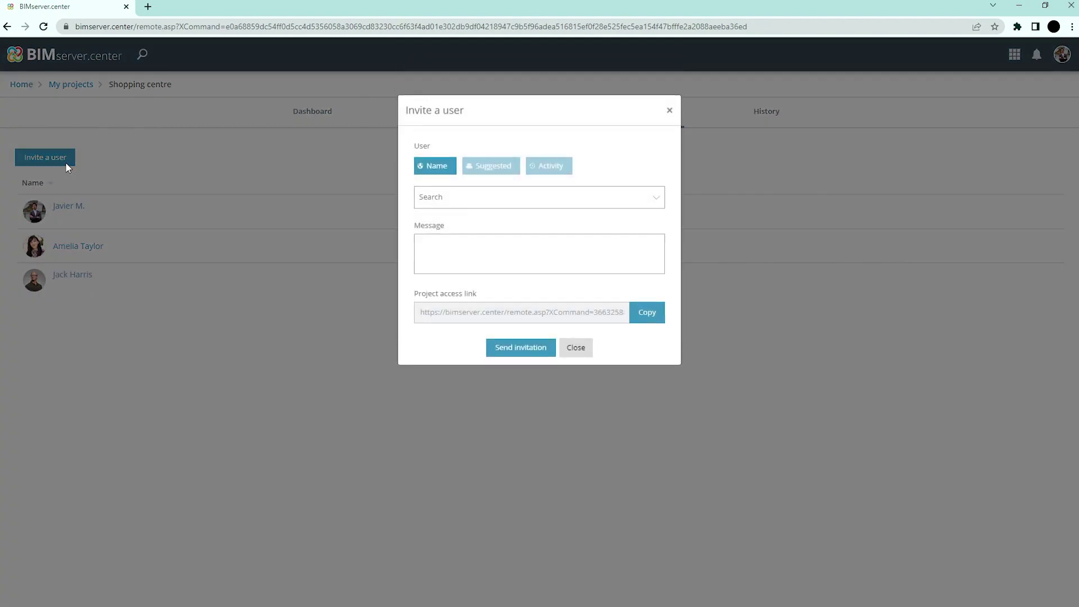
type("Marta Gierczak")
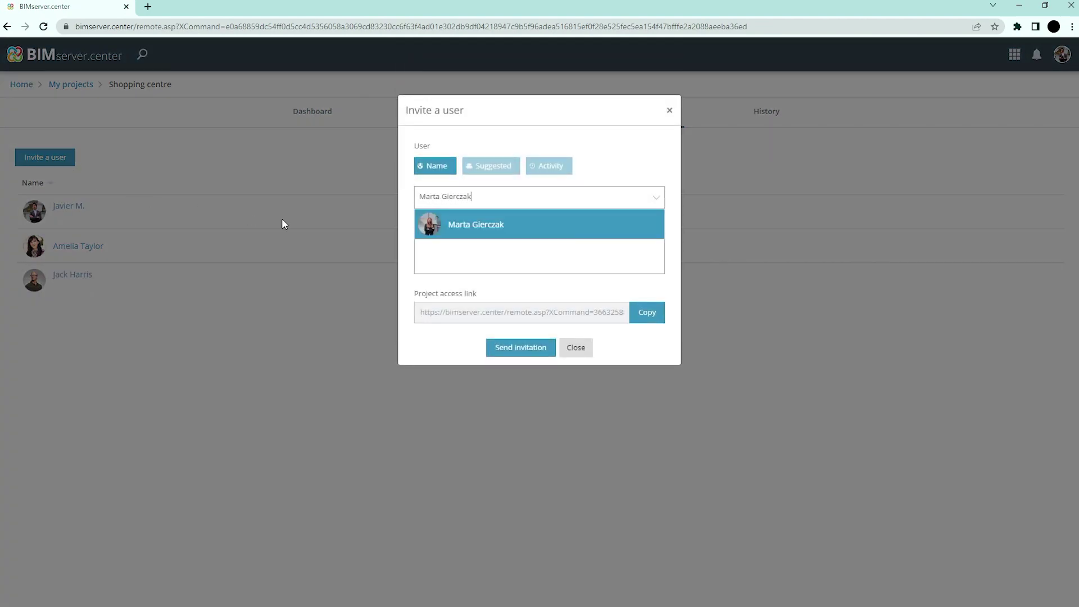
left_click(496, 234)
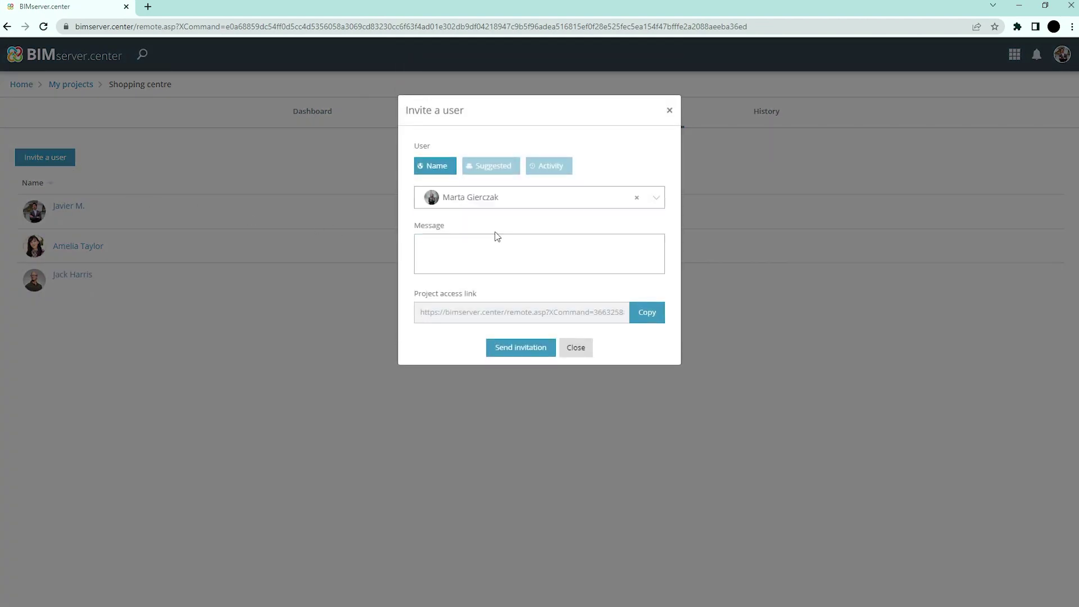
left_click(515, 350)
mouse_move(488, 322)
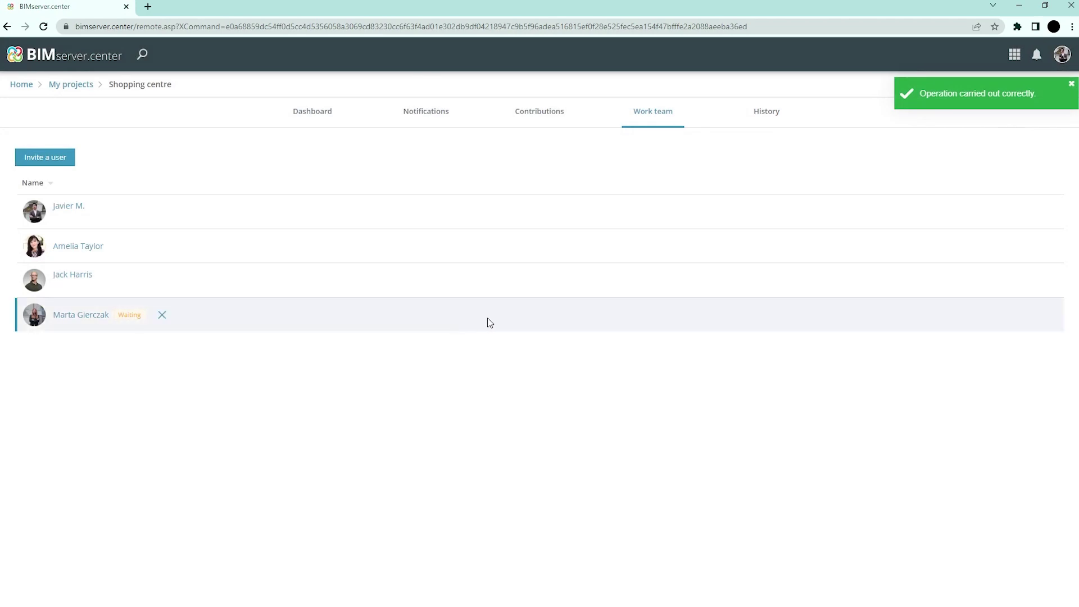
left_click(767, 114)
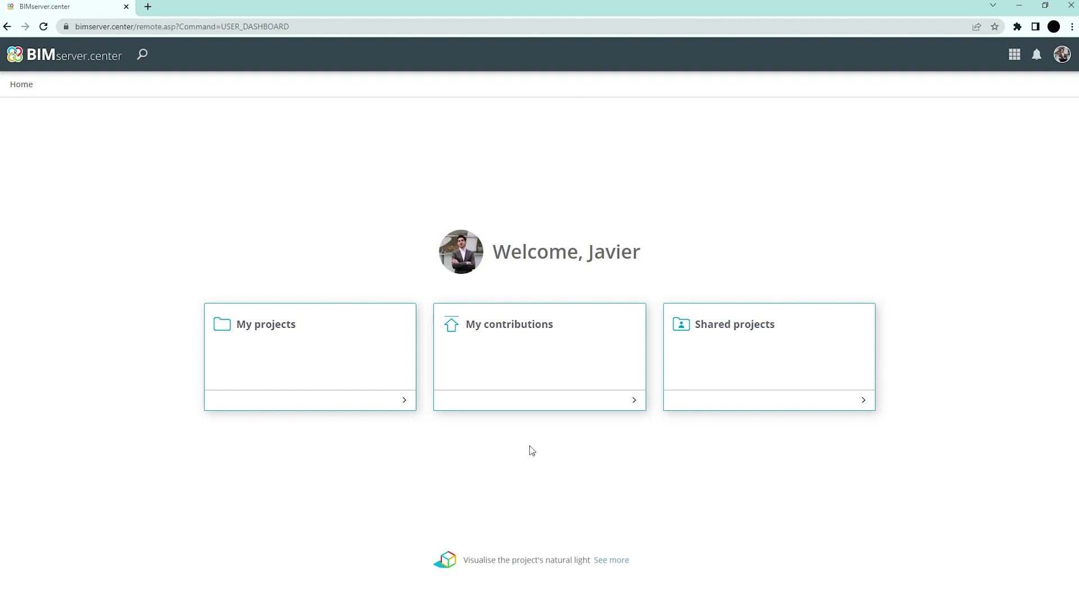
- Browse My contributions and view the 0. Architecture contribution's file list
left_click(518, 356)
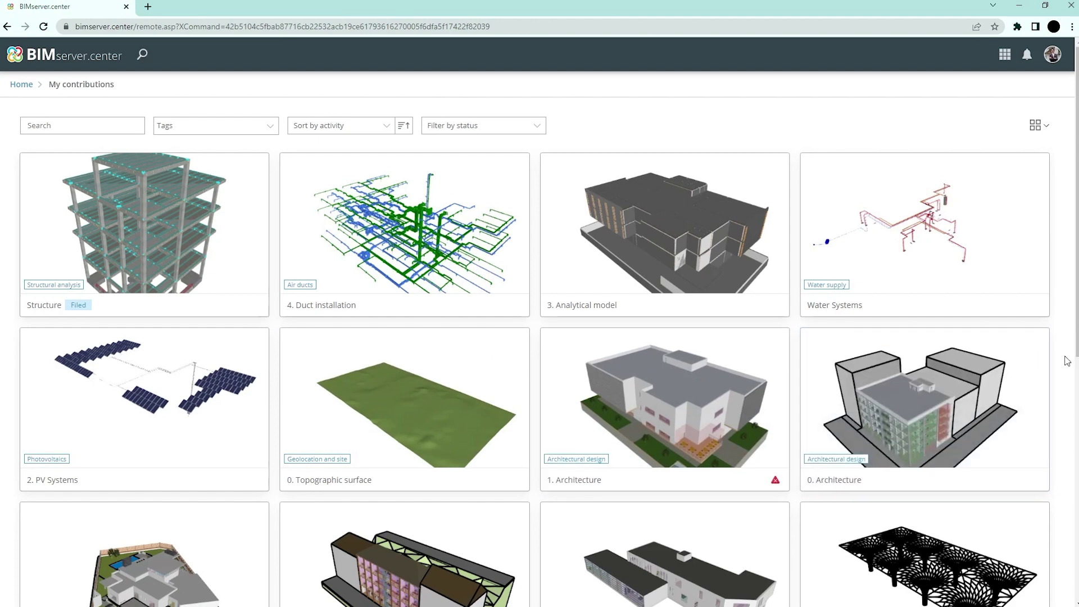
scroll(1064, 356, "down", 2)
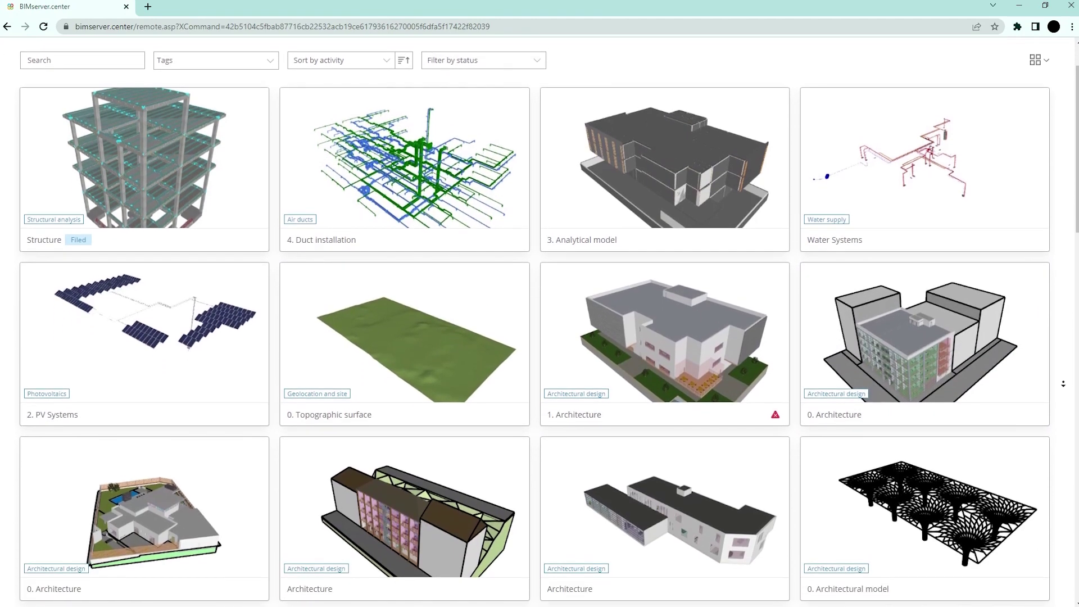
scroll(1064, 383, "down", 5)
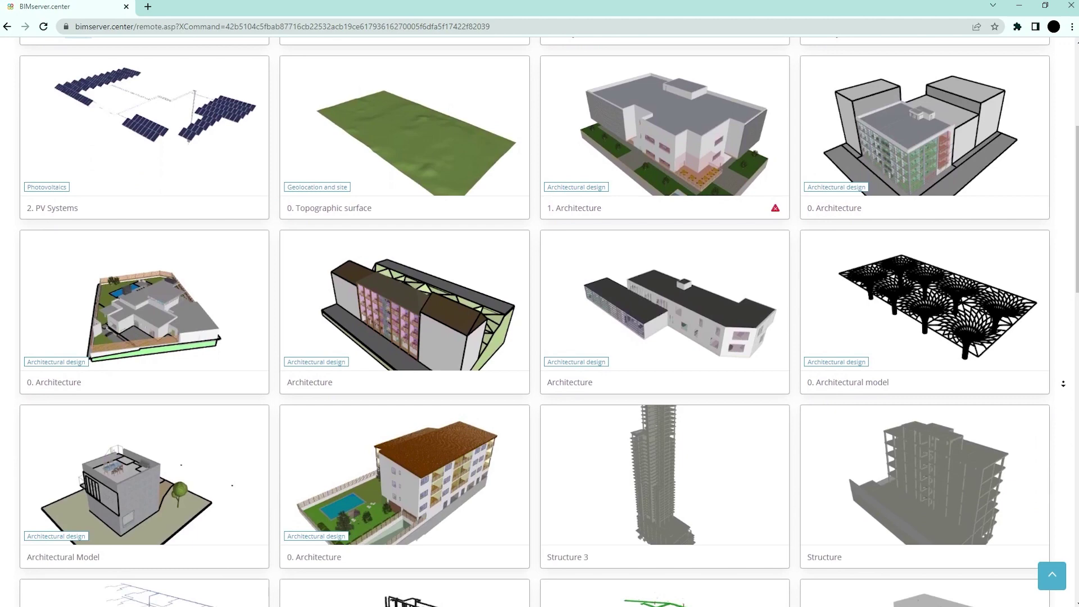
scroll(1065, 383, "down", 1)
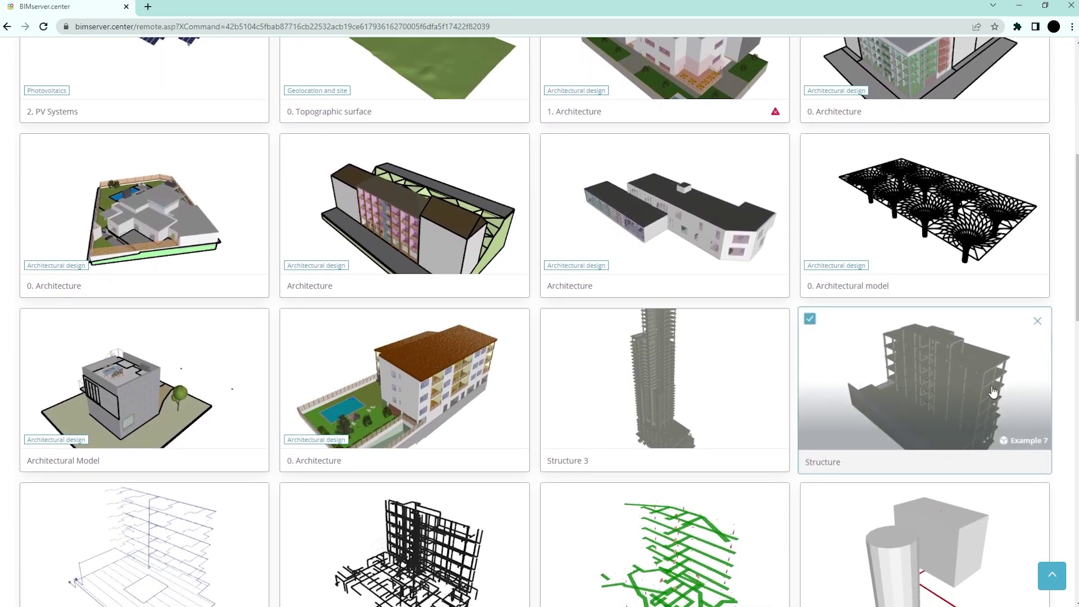
mouse_move(403, 485)
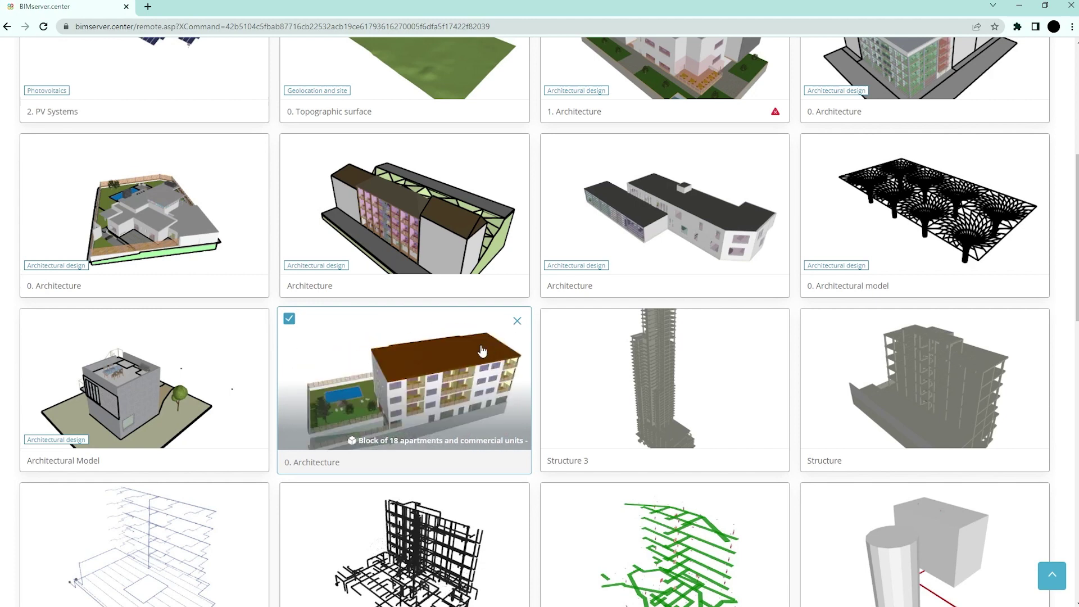
left_click(426, 373)
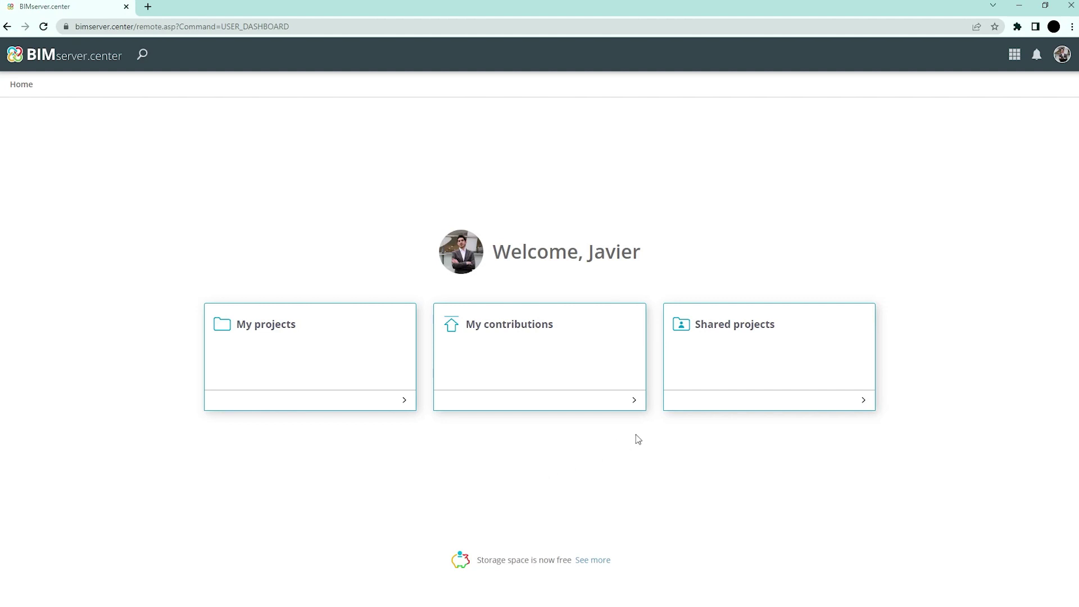
- From Shared projects, open Wooden Pavilion and view its Wooden Structure contribution in 3D
left_click(746, 361)
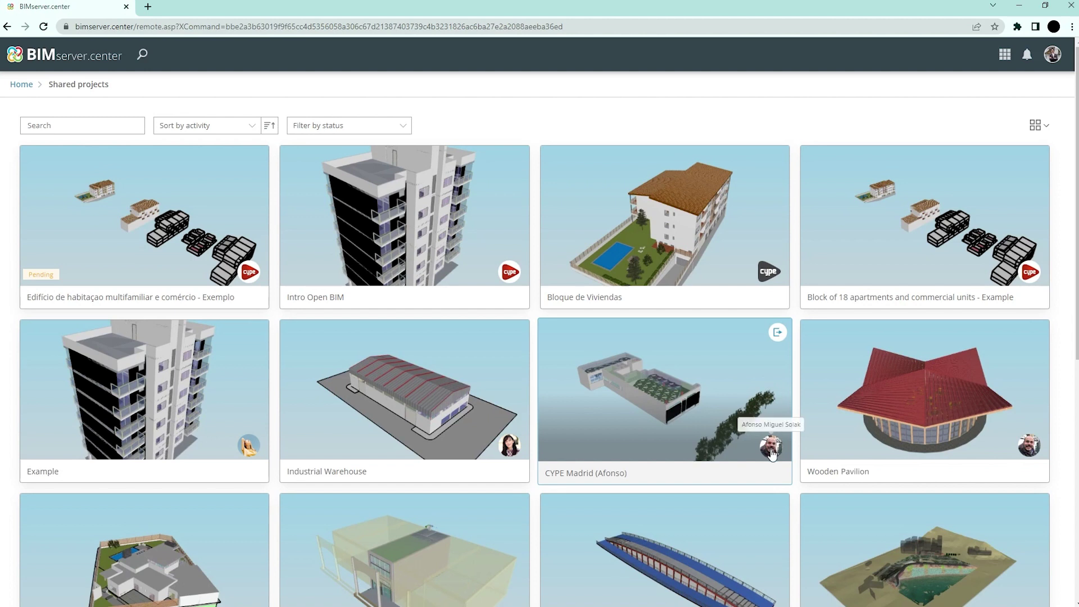
left_click(921, 397)
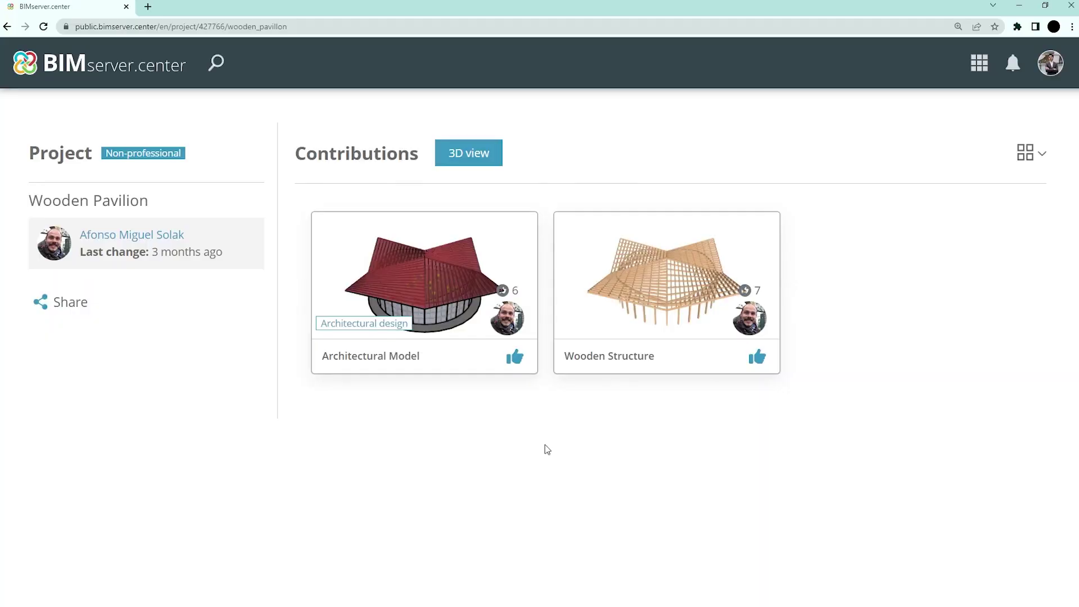
left_click(680, 282)
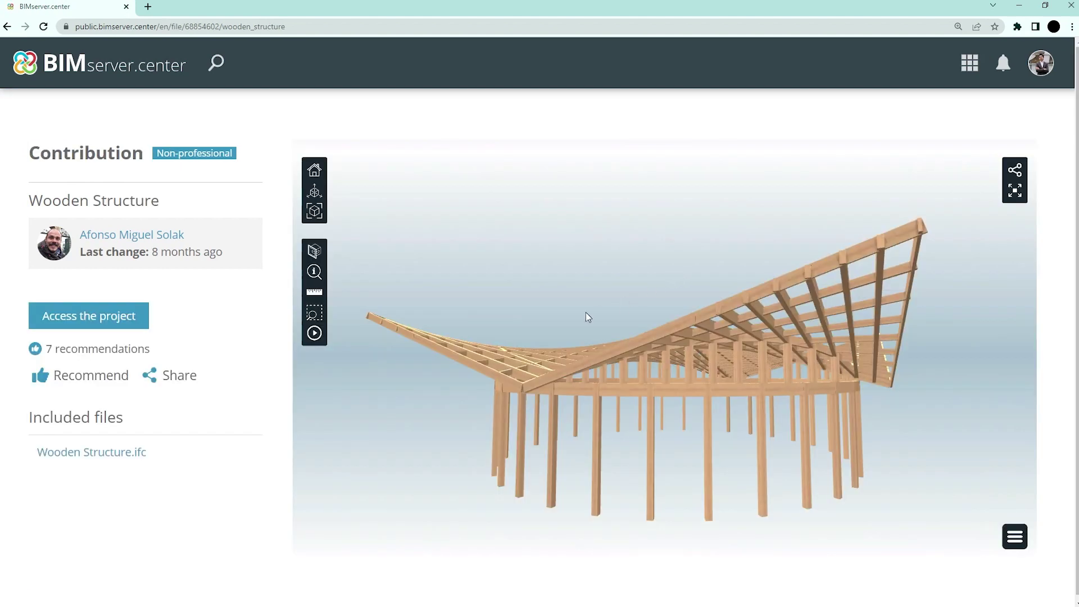